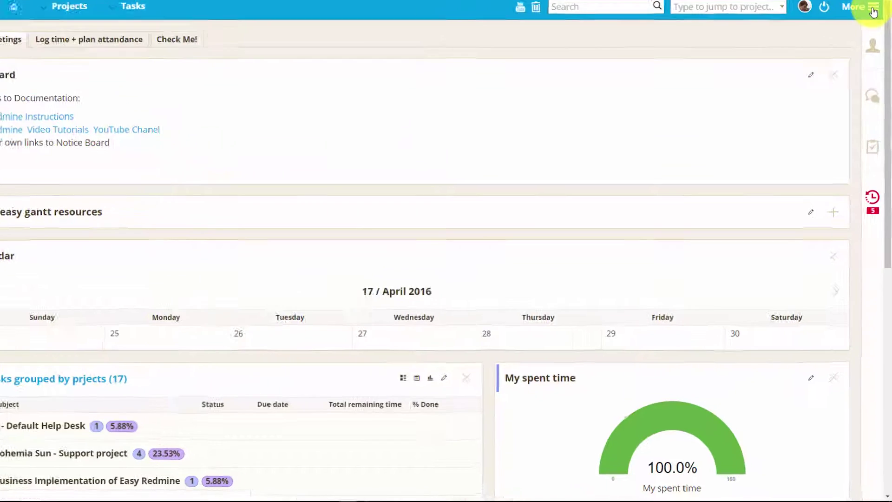
Go to Administration from the full menu and open the Helpdesk extension
{"action": "left_click", "coordinate": [875, 46]}
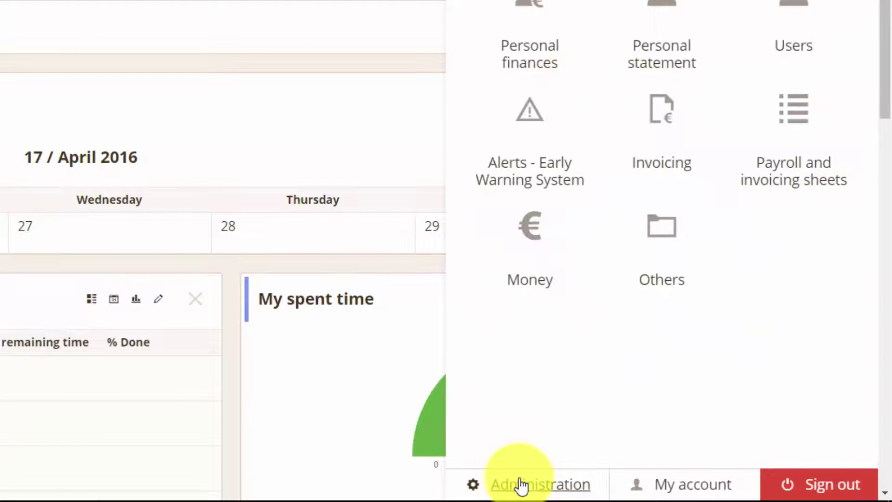
{"action": "left_click", "coordinate": [521, 485]}
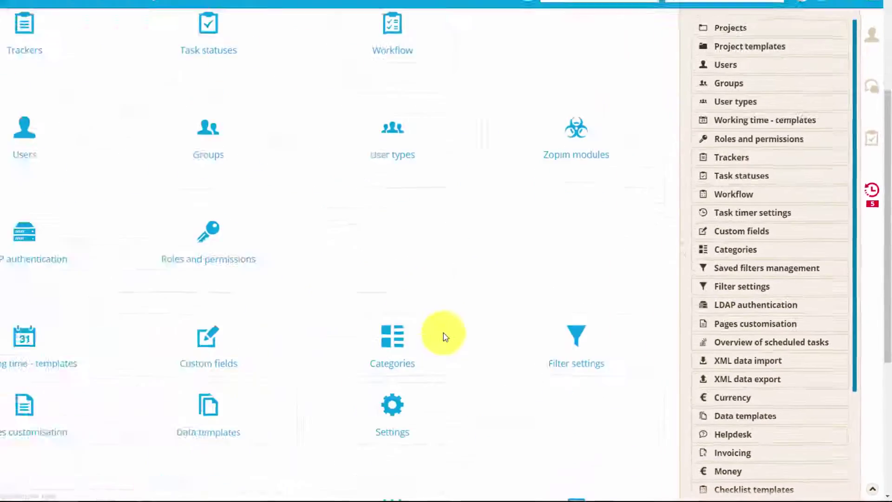
{"action": "scroll", "coordinate": [440, 346], "scroll_direction": "down", "scroll_amount": 3}
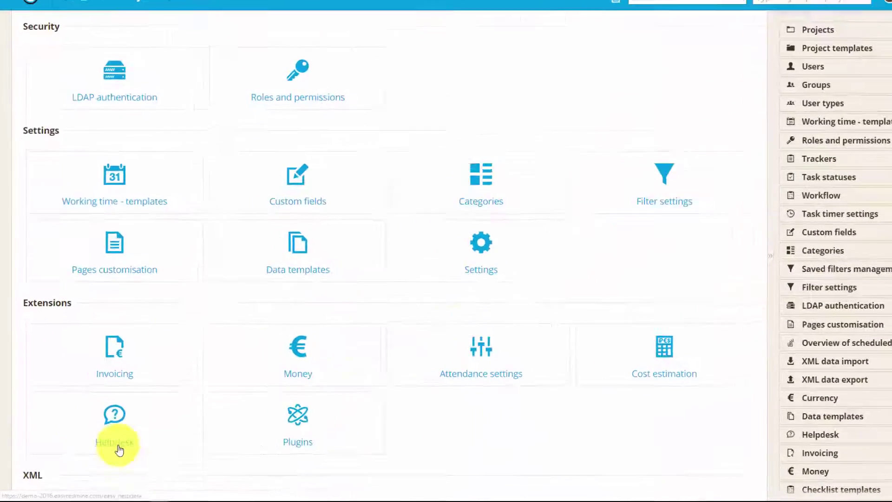
{"action": "left_click", "coordinate": [118, 445]}
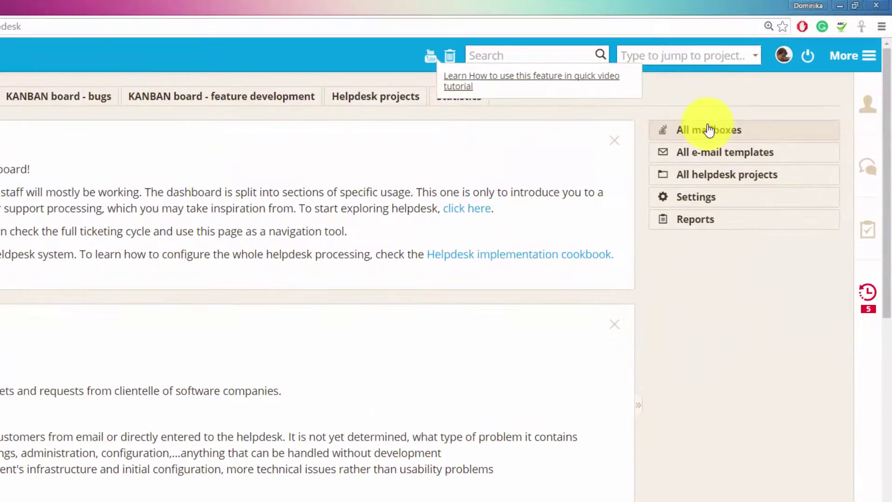
Add a new receiving mailbox with host imap.seznam.cz and port 143
{"action": "left_click", "coordinate": [709, 131]}
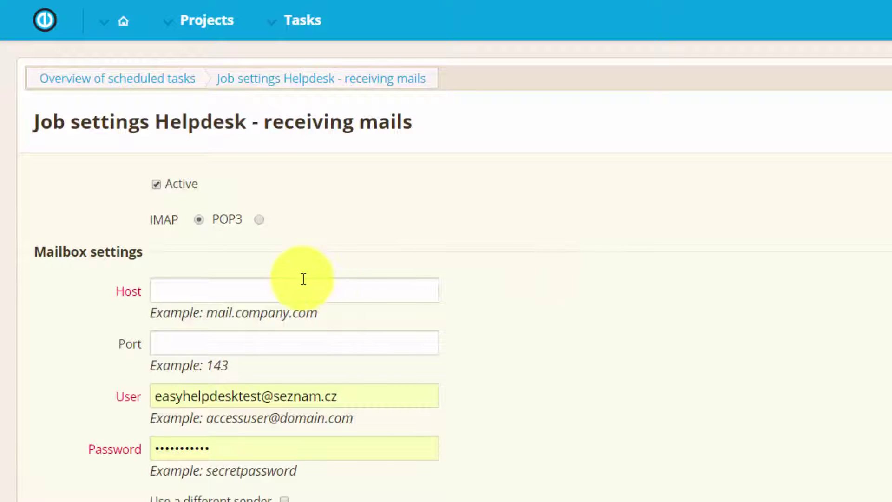
{"action": "left_click", "coordinate": [319, 290]}
{"action": "type", "text": "imap"}
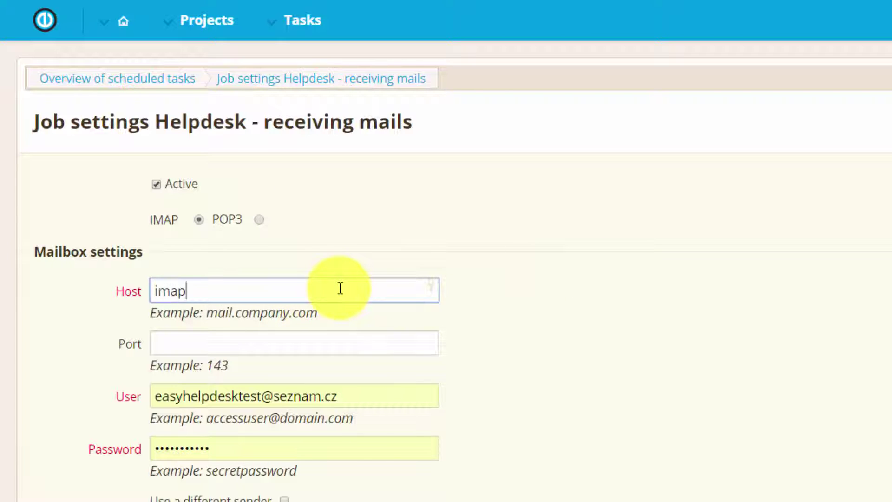
{"action": "type", "text": ".seznam.cz"}
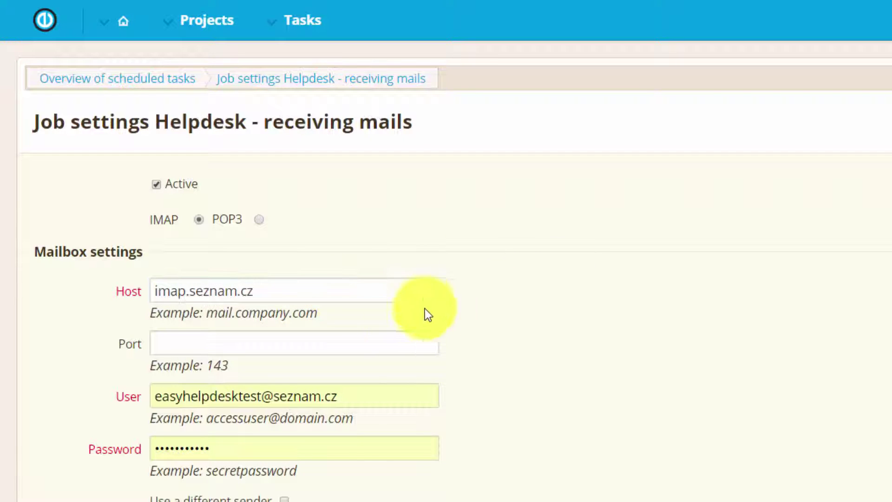
{"action": "left_click", "coordinate": [400, 338]}
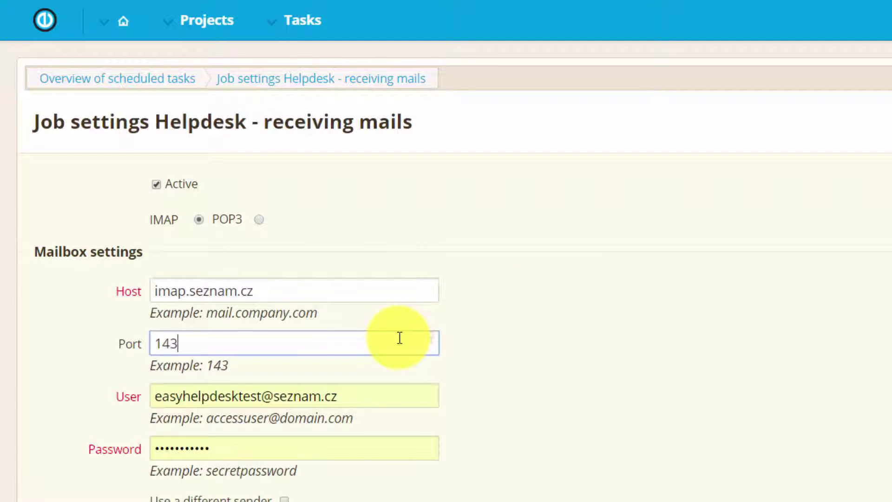
{"action": "left_click", "coordinate": [493, 344]}
Set the success folder to 'success' and the fail folder to 'fail', then test the connection
{"action": "scroll", "coordinate": [493, 344], "scroll_direction": "down", "scroll_amount": 2}
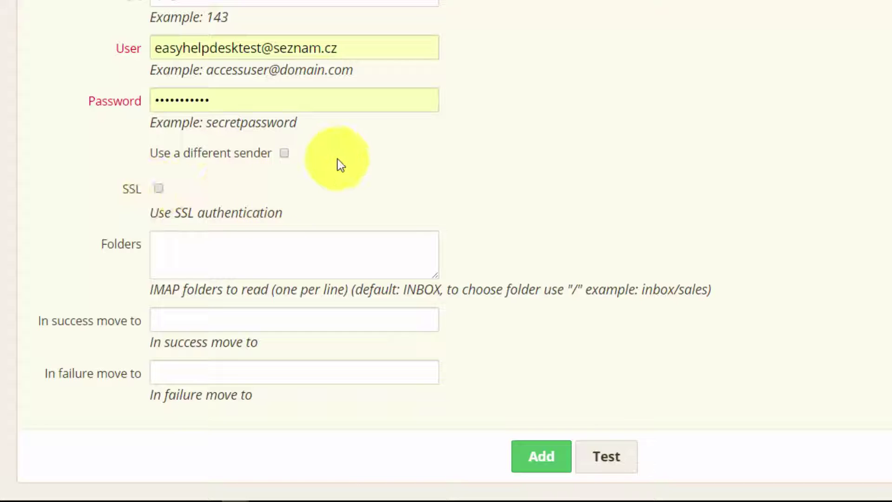
{"action": "left_click", "coordinate": [271, 251]}
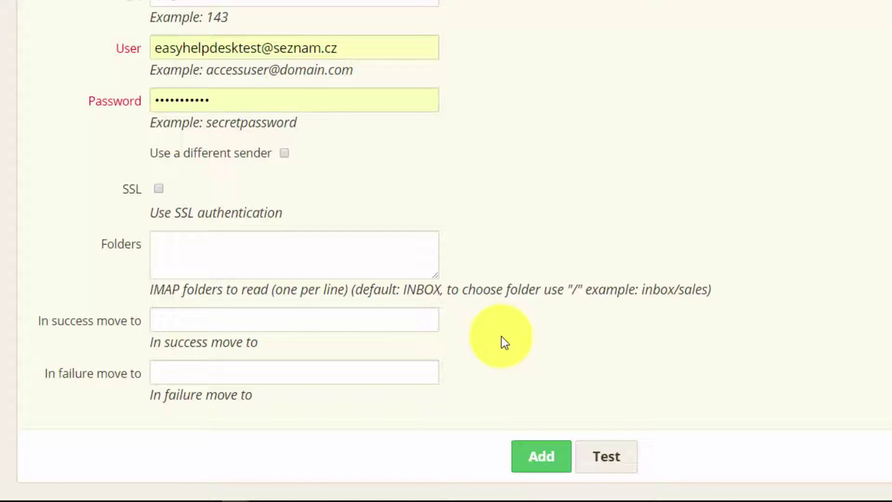
{"action": "left_click", "coordinate": [182, 320]}
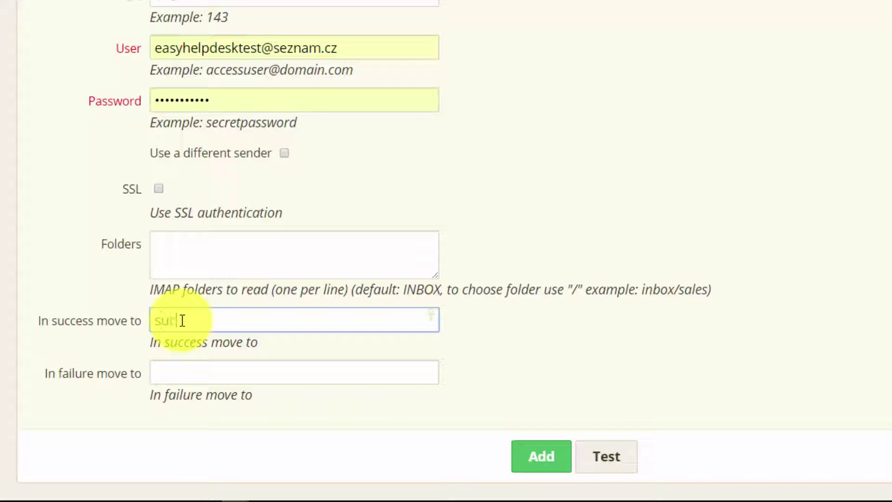
{"action": "type", "text": "success"}
{"action": "left_click", "coordinate": [585, 385]}
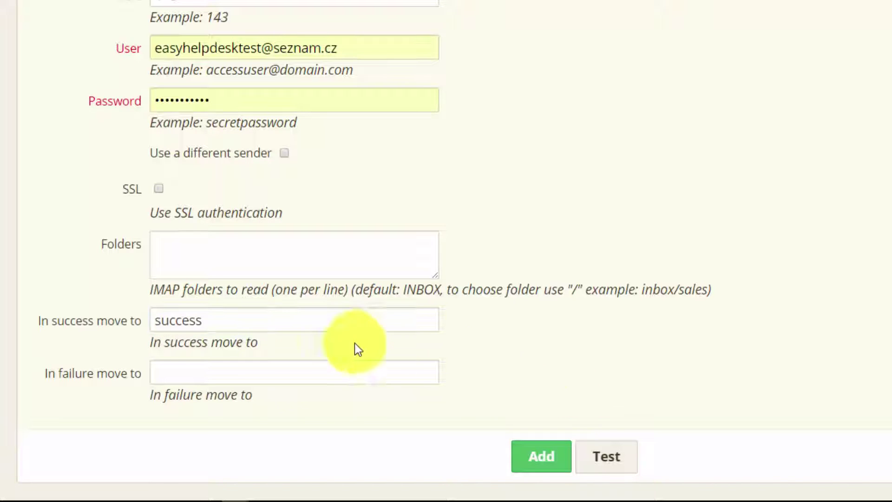
{"action": "left_click", "coordinate": [255, 370]}
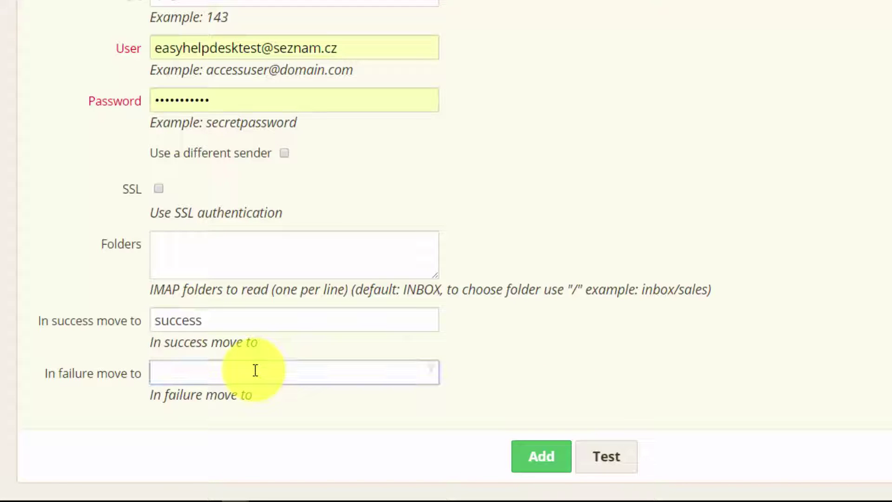
{"action": "type", "text": "fail"}
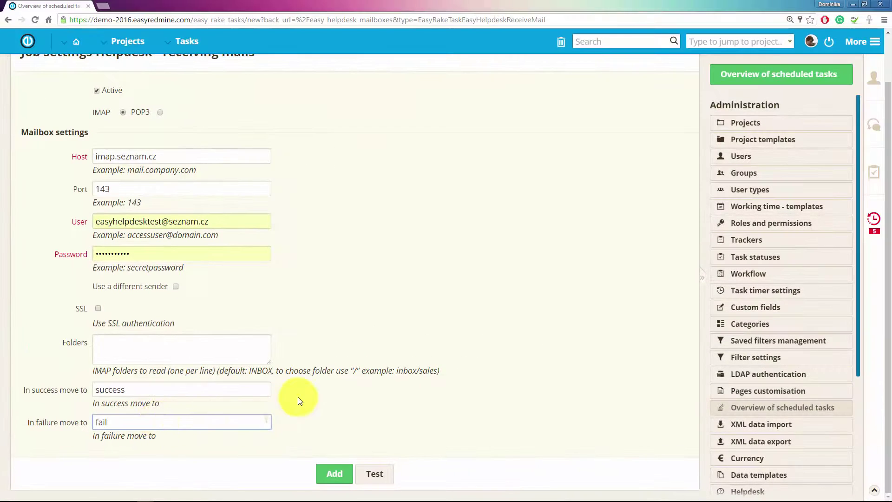
{"action": "left_click", "coordinate": [331, 402]}
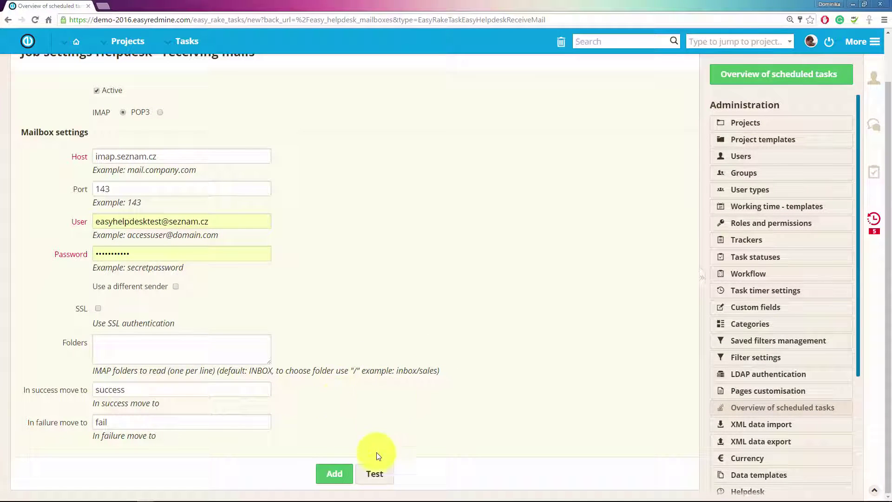
{"action": "left_click", "coordinate": [375, 473]}
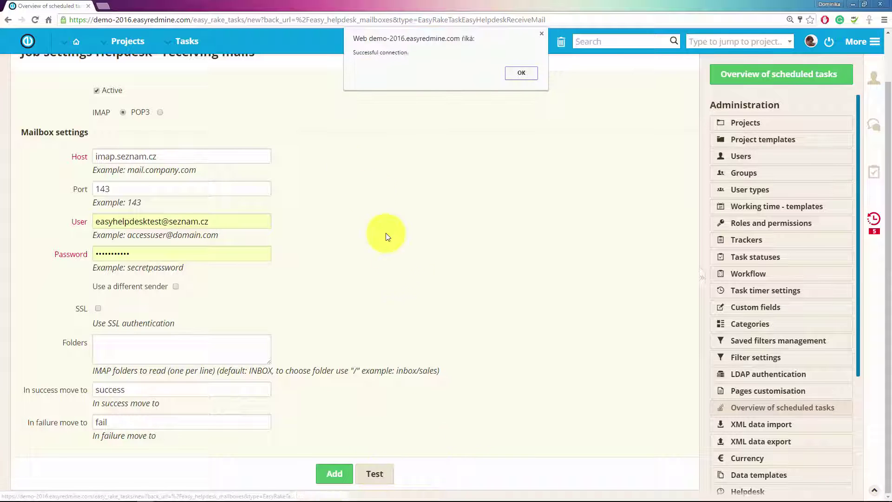
{"action": "left_click", "coordinate": [522, 73]}
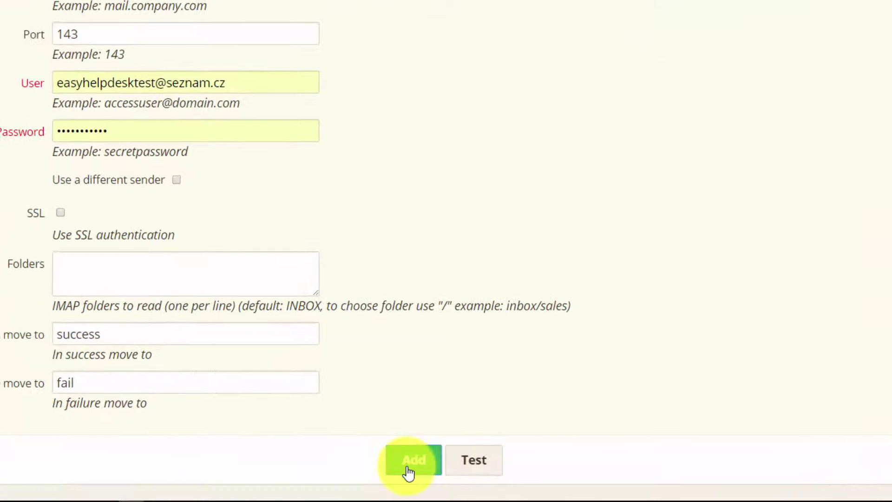
Create the seznam.cz mailbox and view its History job summary
{"action": "left_click", "coordinate": [408, 472]}
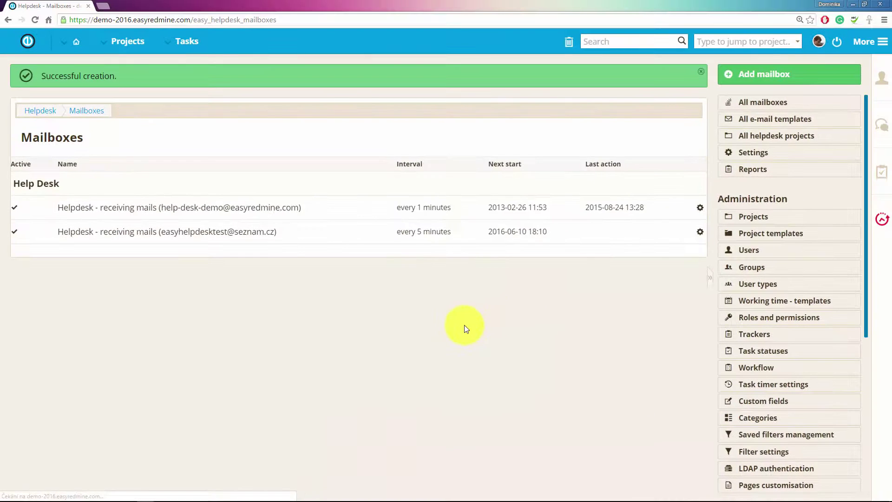
{"action": "right_click", "coordinate": [206, 232]}
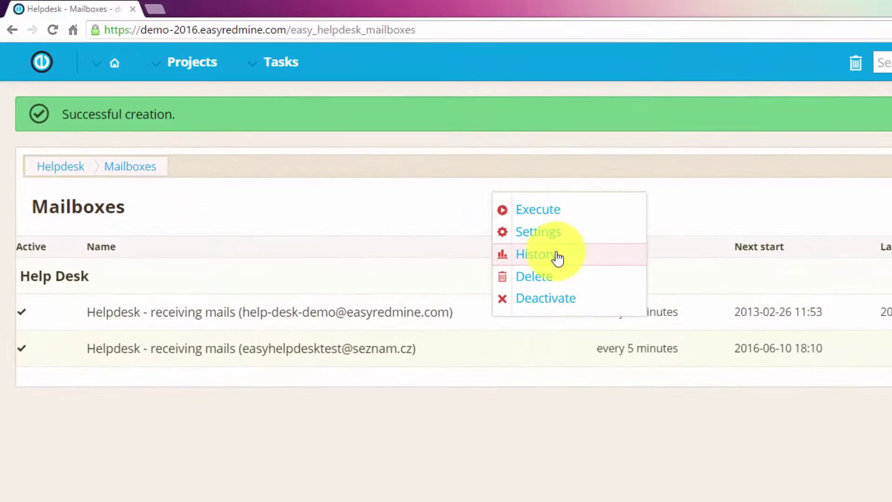
{"action": "left_click", "coordinate": [560, 254]}
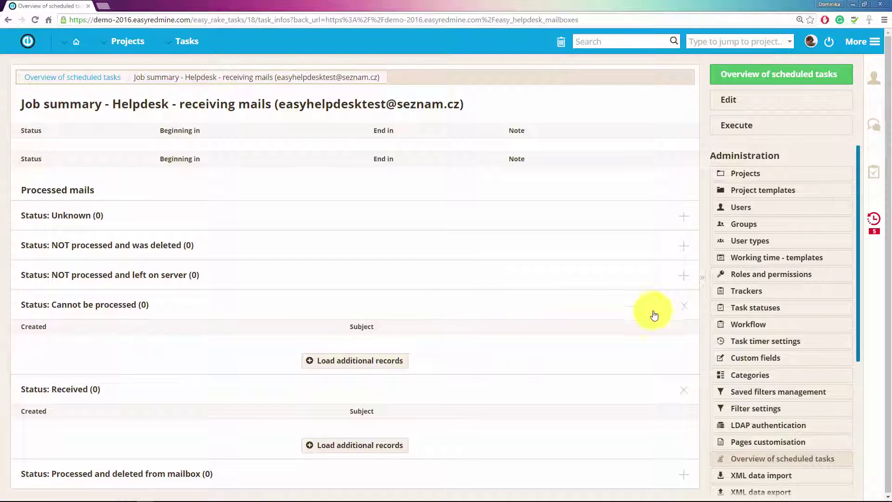
{"action": "scroll", "coordinate": [767, 373], "scroll_direction": "down", "scroll_amount": 5}
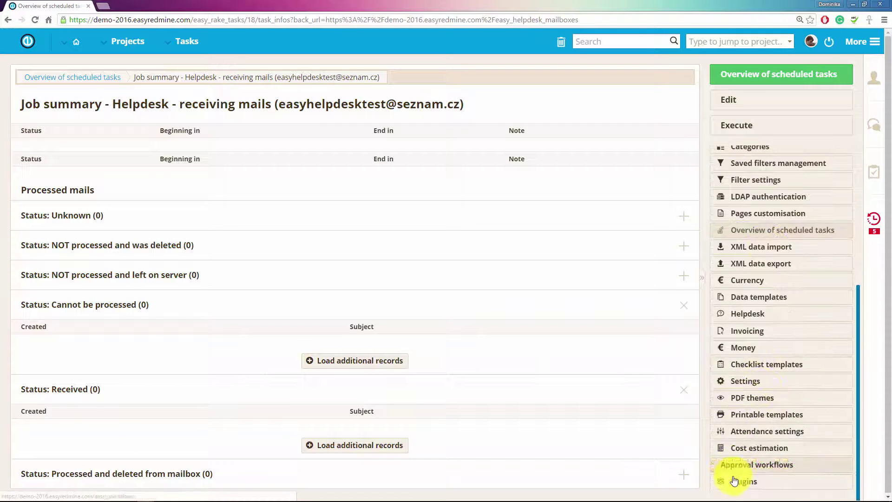
Open the Help Desk Project overview from the Helpdesk projects list
{"action": "left_click", "coordinate": [739, 314]}
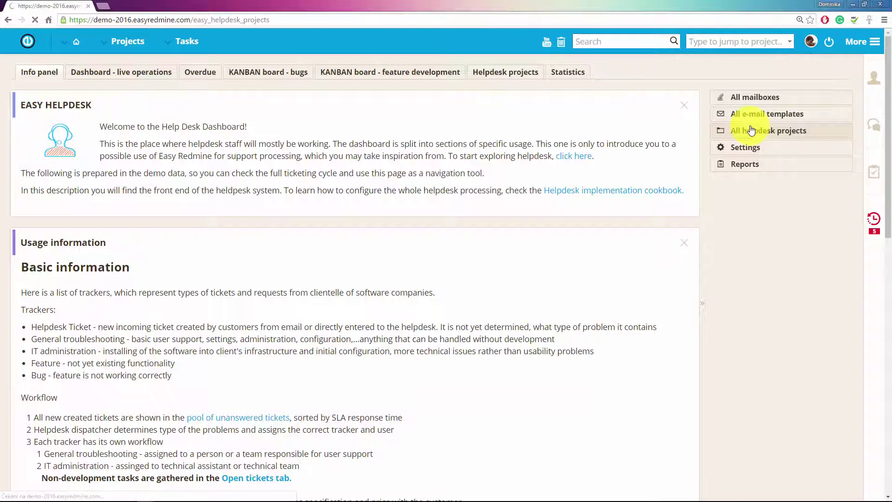
{"action": "left_click", "coordinate": [751, 130]}
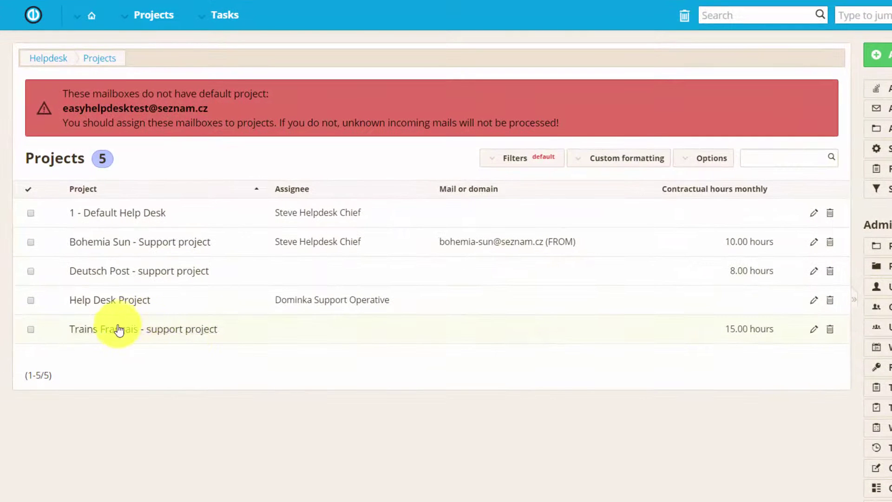
{"action": "left_click", "coordinate": [124, 301]}
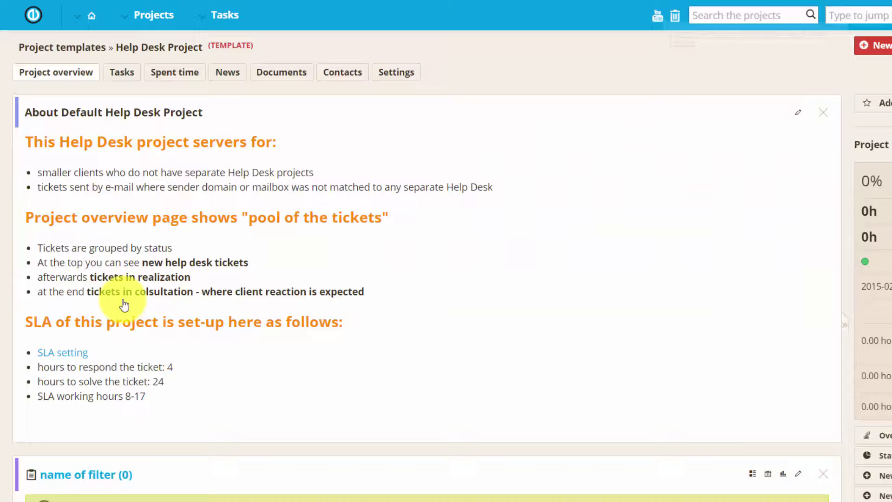
In the project's Helpdesk settings, make the test mailbox the default mailbox
{"action": "left_click", "coordinate": [390, 72]}
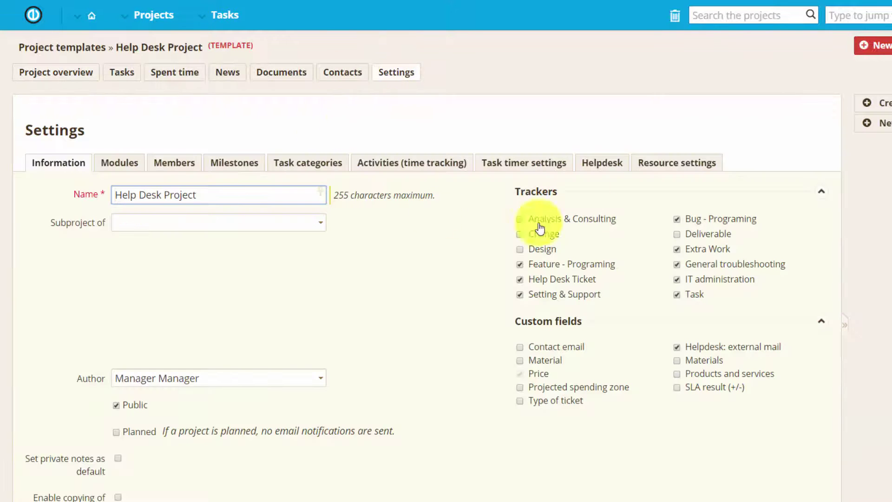
{"action": "left_click", "coordinate": [615, 167]}
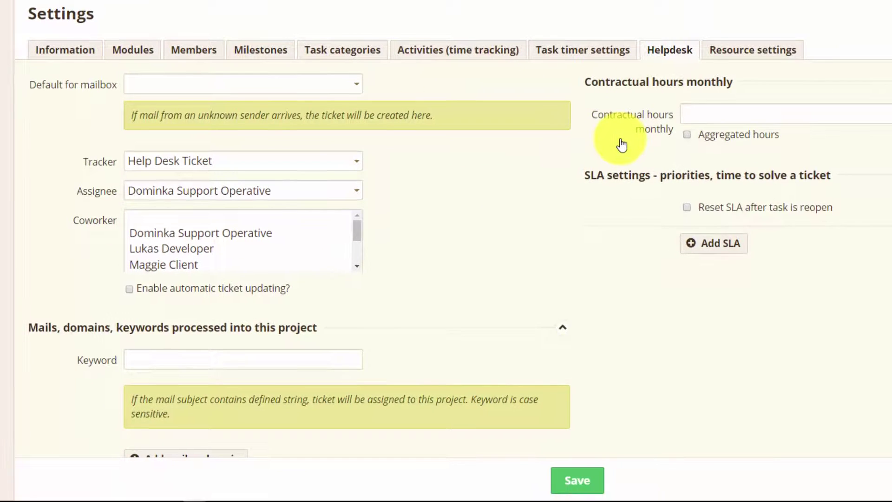
{"action": "left_click", "coordinate": [357, 85]}
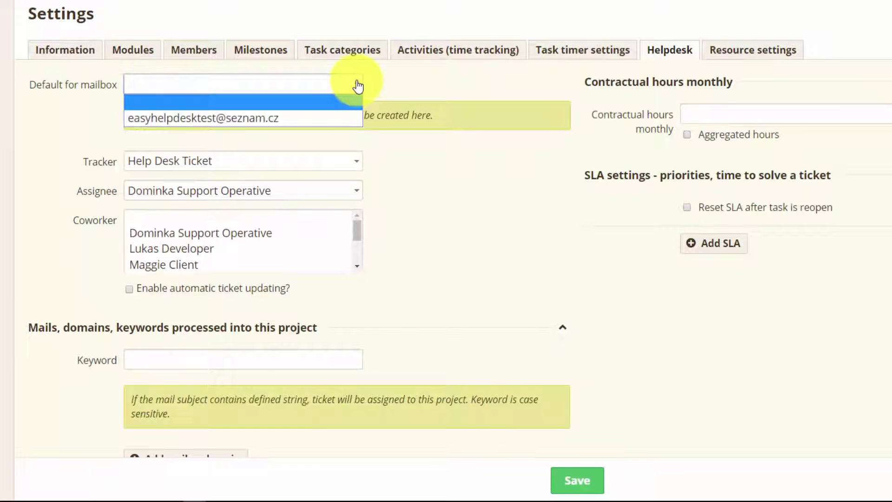
{"action": "left_click", "coordinate": [244, 117]}
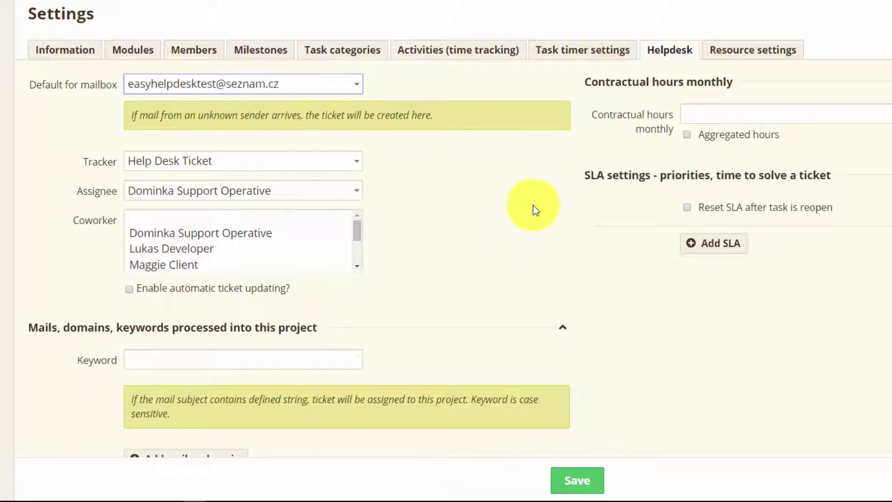
Keep Help Desk Ticket tracker and the current assignee, and add a developer as coworker
{"action": "left_click", "coordinate": [355, 164]}
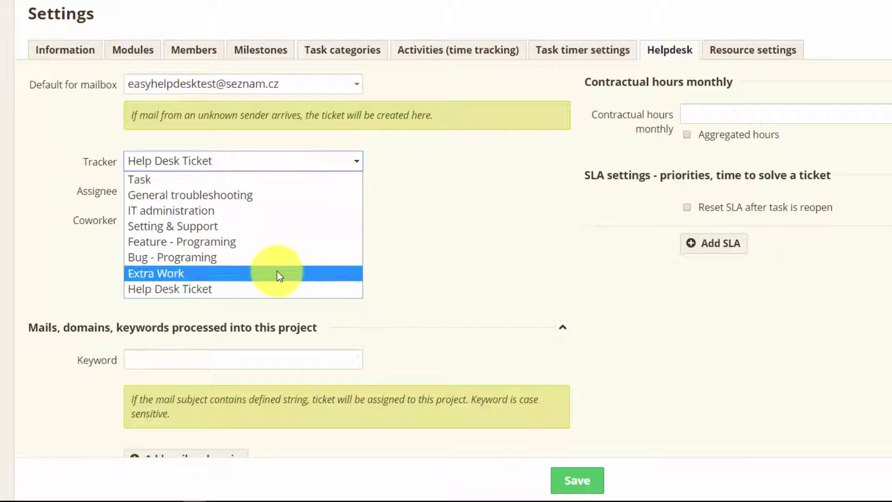
{"action": "left_click", "coordinate": [276, 290]}
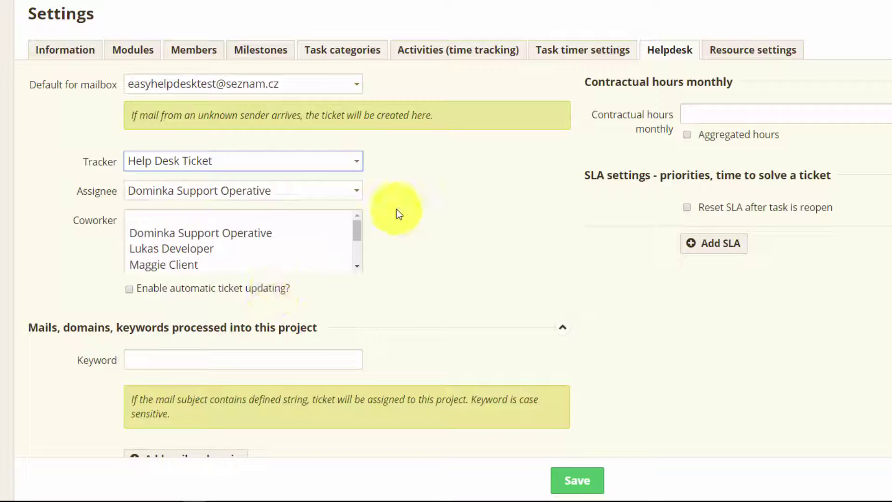
{"action": "left_click", "coordinate": [356, 191]}
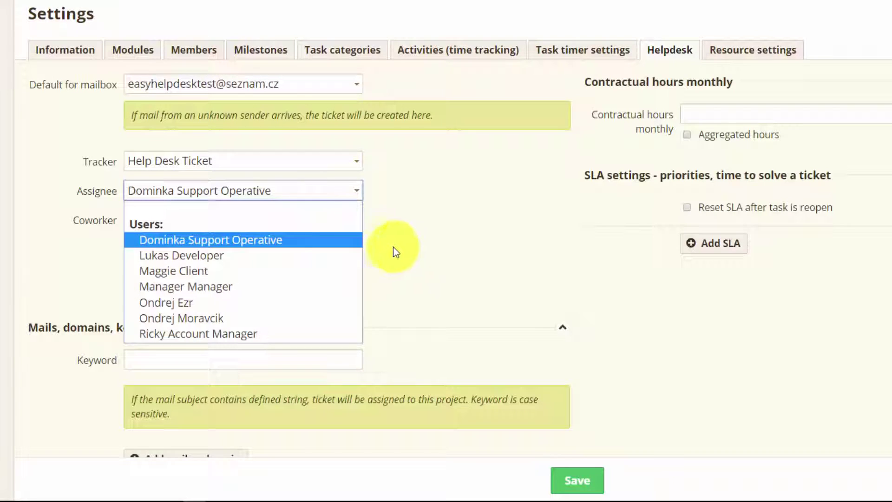
{"action": "left_click", "coordinate": [274, 239]}
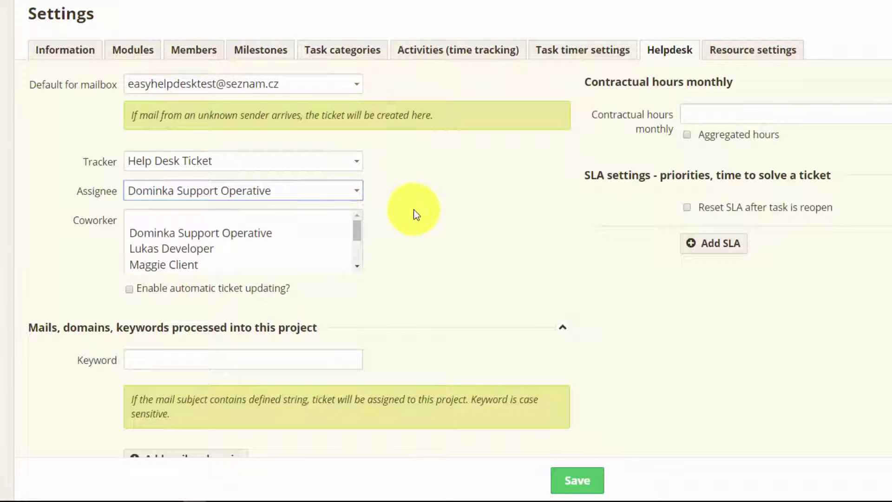
{"action": "scroll", "coordinate": [360, 244], "scroll_direction": "down", "scroll_amount": 1}
{"action": "scroll", "coordinate": [358, 239], "scroll_direction": "up", "scroll_amount": 1}
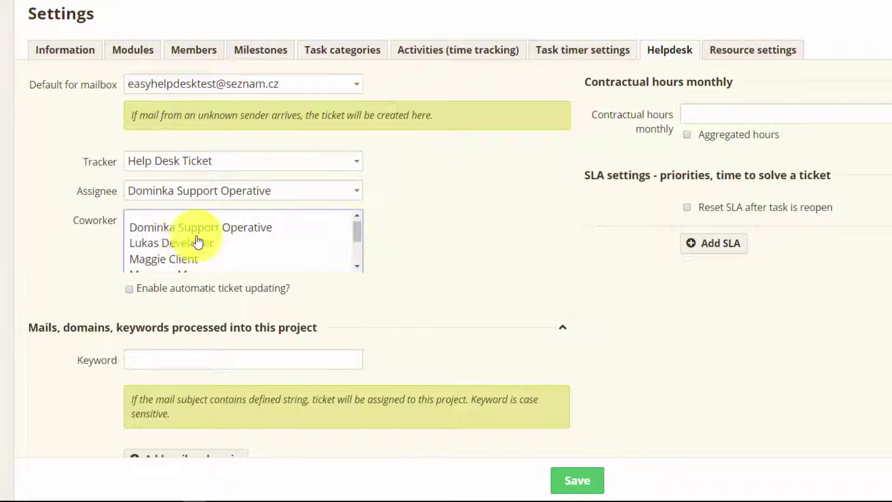
{"action": "left_click", "coordinate": [183, 244]}
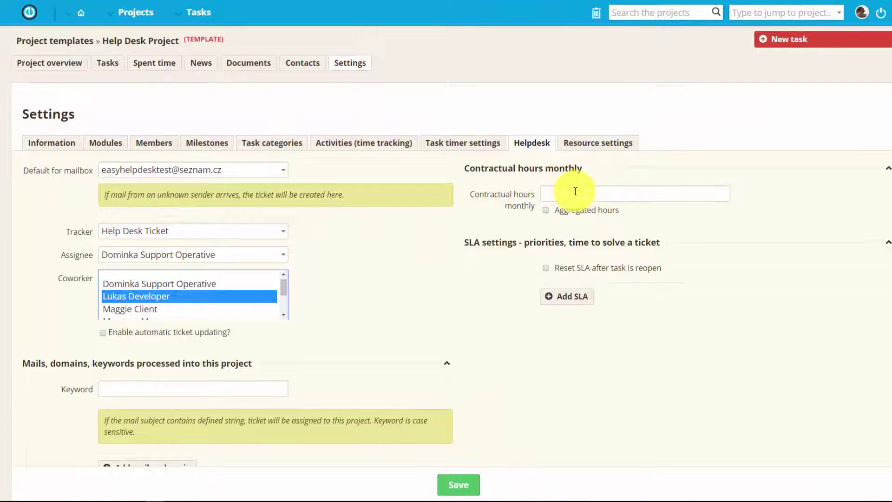
{"action": "left_click", "coordinate": [576, 192]}
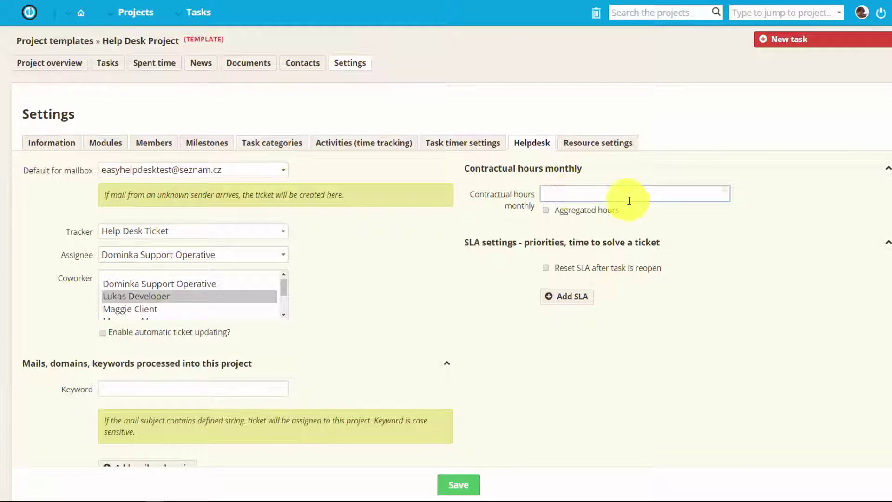
Enter 'enterprise' as the subject keyword and add a mail-or-domain row
{"action": "scroll", "coordinate": [634, 211], "scroll_direction": "down", "scroll_amount": 2}
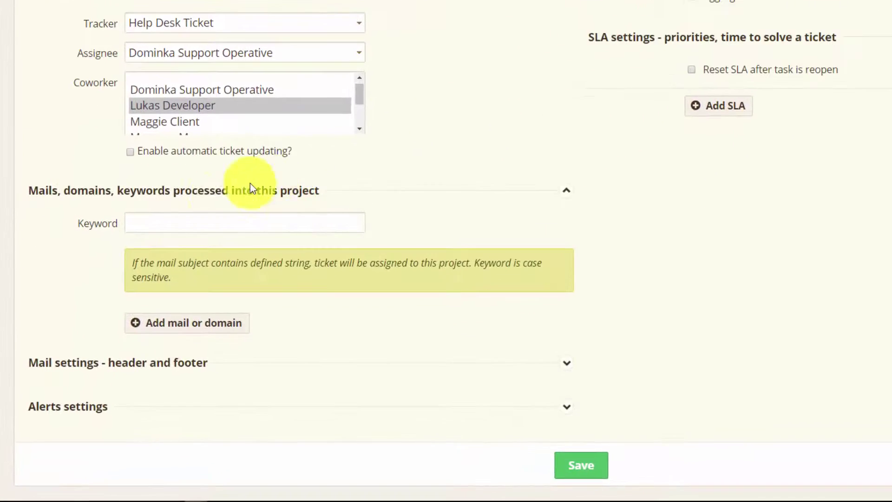
{"action": "left_click", "coordinate": [218, 224]}
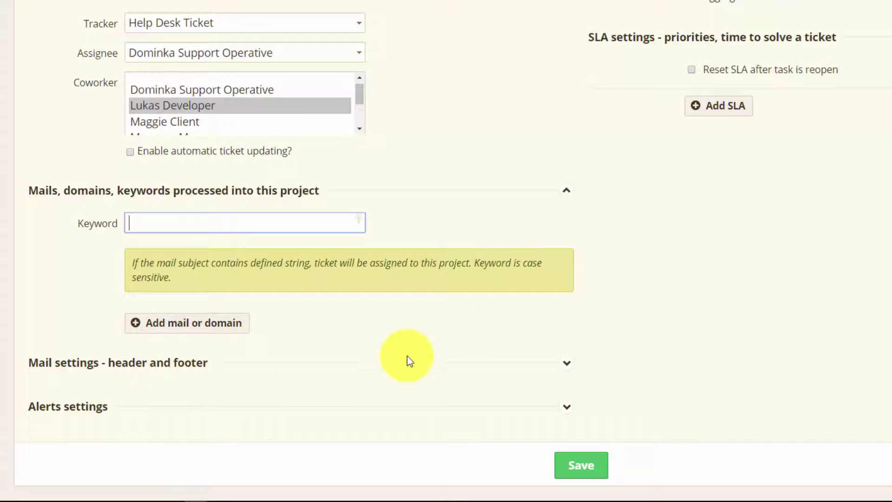
{"action": "left_click", "coordinate": [567, 363]}
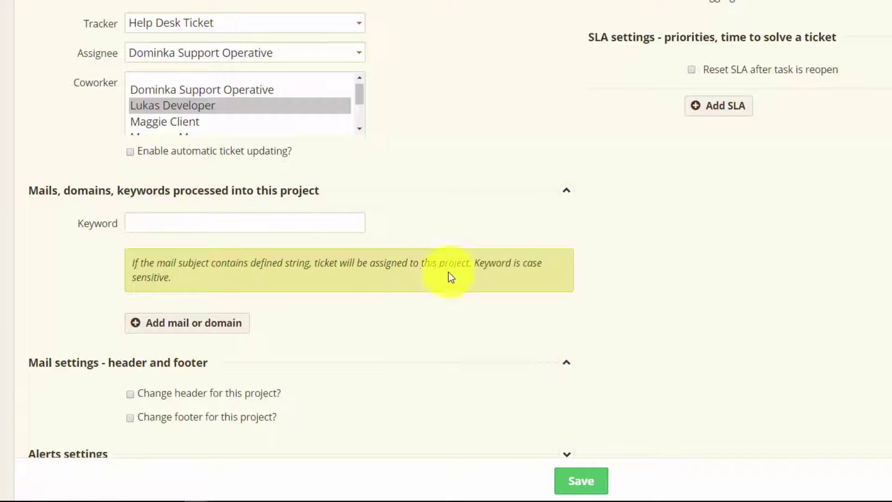
{"action": "left_click", "coordinate": [160, 328]}
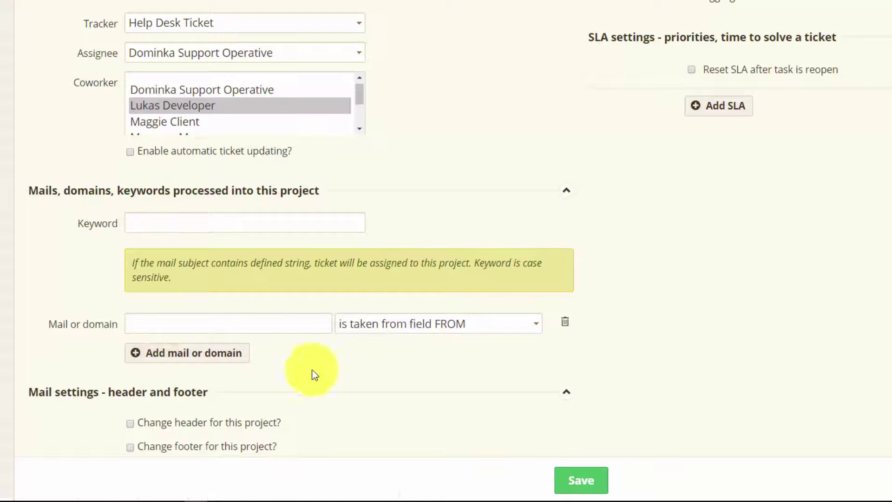
{"action": "left_click", "coordinate": [242, 220]}
{"action": "type", "text": "enterprise"}
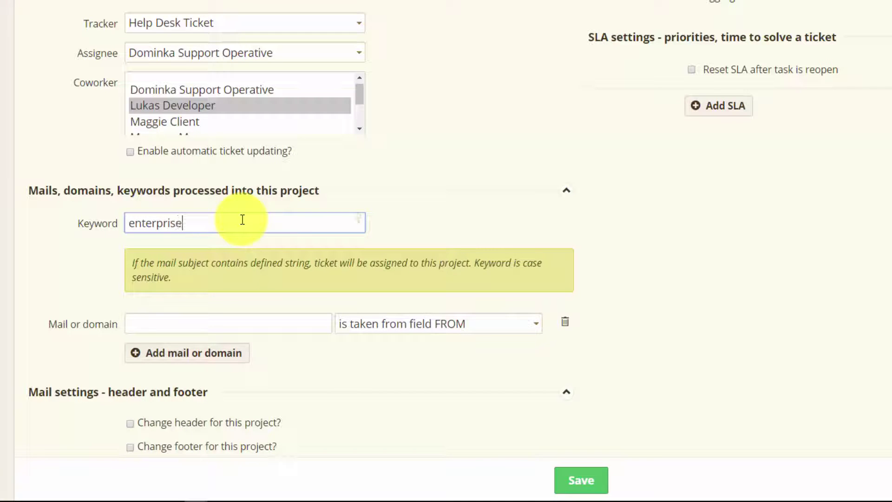
{"action": "left_click", "coordinate": [641, 303]}
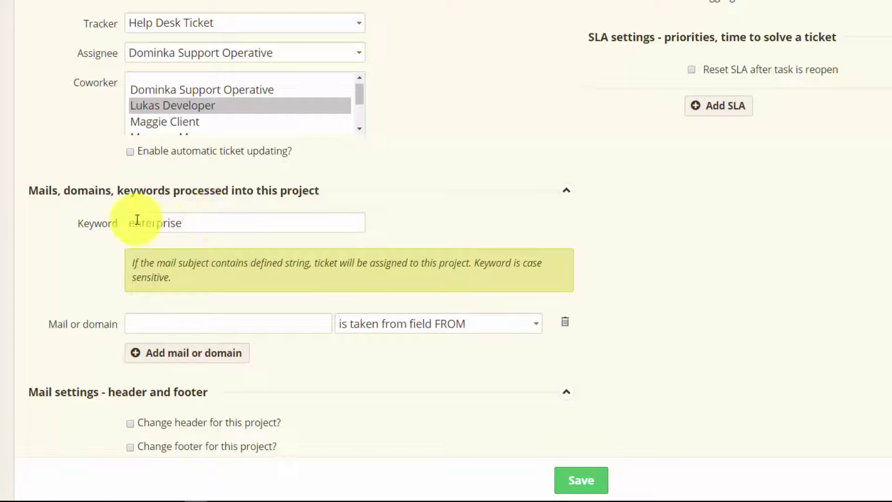
Enter enterprise.com as the sender domain from the FROM field
{"action": "left_click", "coordinate": [251, 321]}
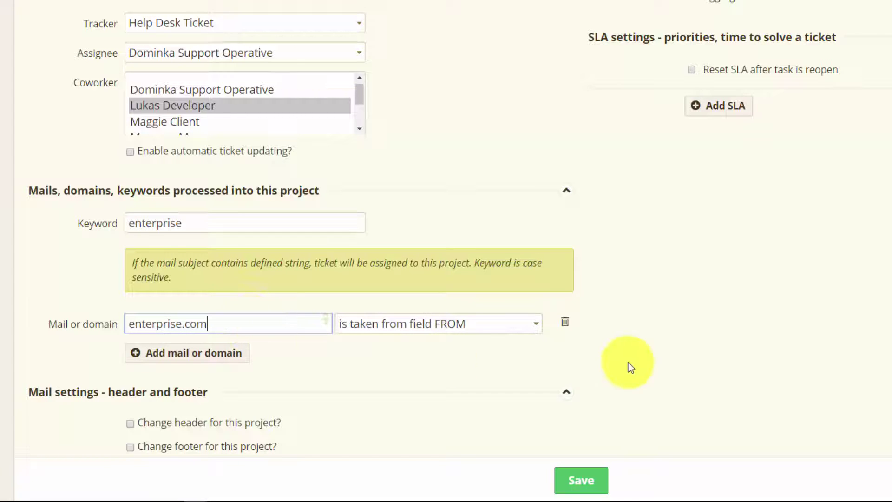
{"action": "left_click", "coordinate": [657, 336]}
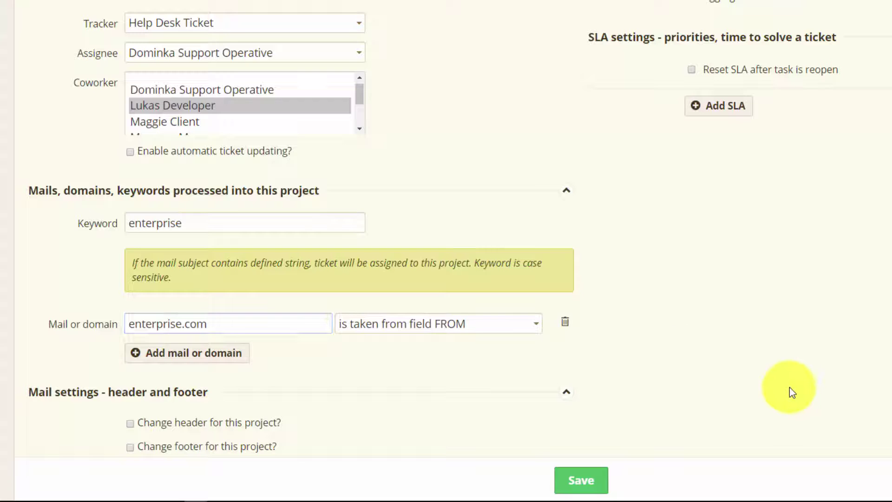
{"action": "scroll", "coordinate": [793, 388], "scroll_direction": "up", "scroll_amount": 3}
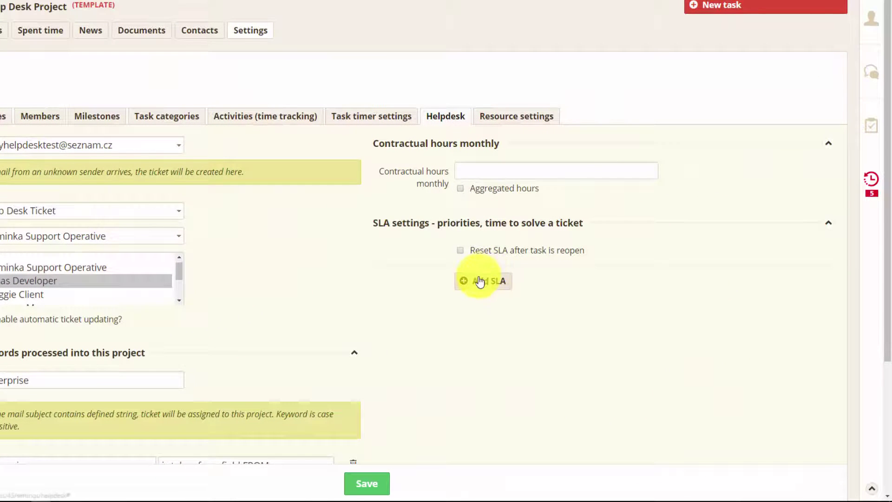
Add a new SLA named SLA with keyword 'critical'
{"action": "left_click", "coordinate": [480, 281]}
{"action": "scroll", "coordinate": [754, 336], "scroll_direction": "down", "scroll_amount": 1}
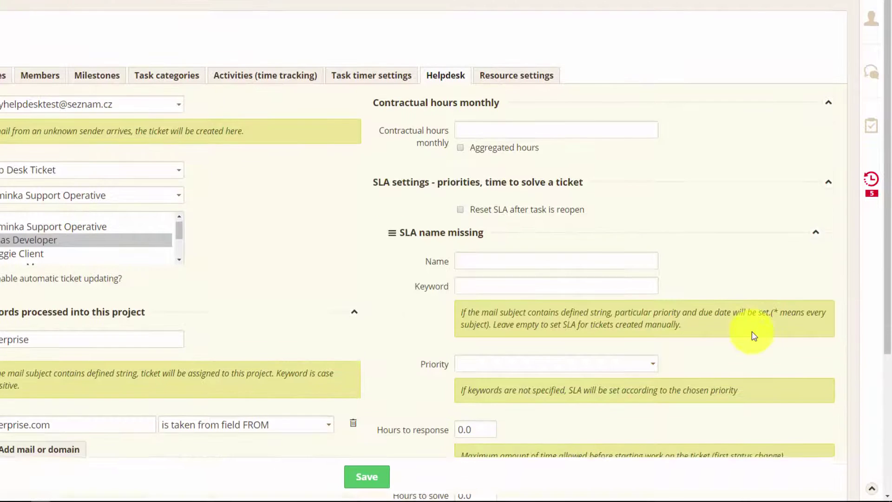
{"action": "scroll", "coordinate": [751, 334], "scroll_direction": "down", "scroll_amount": 2}
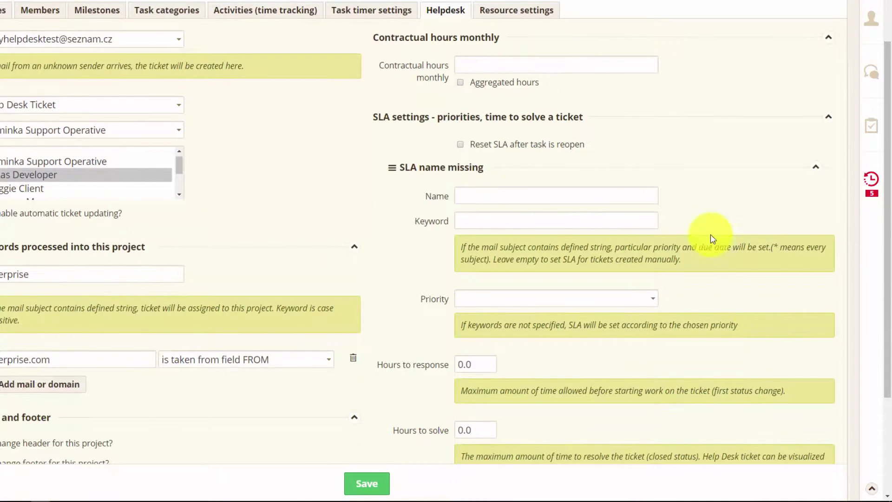
{"action": "left_click", "coordinate": [492, 196]}
{"action": "type", "text": "Sl"}
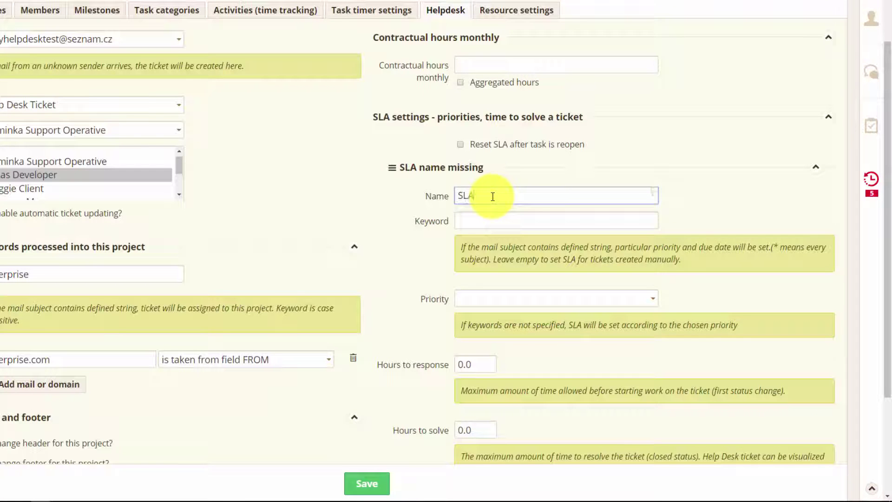
{"action": "left_click", "coordinate": [498, 220]}
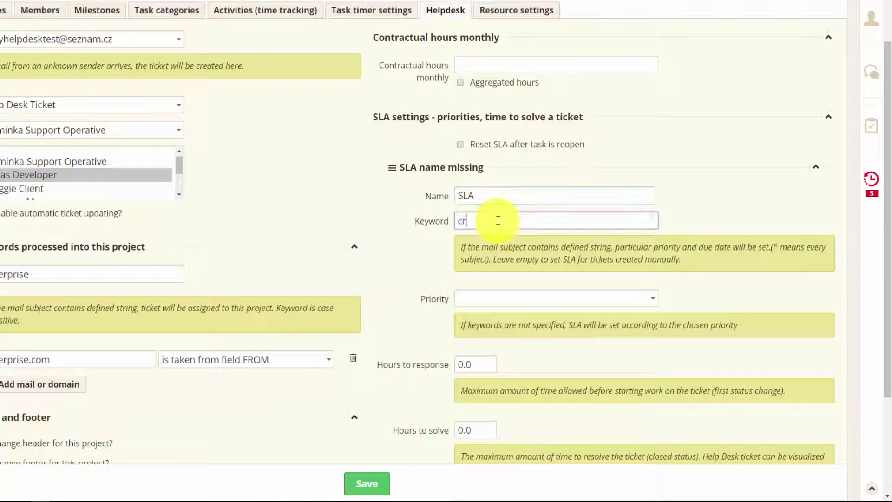
{"action": "type", "text": "critical"}
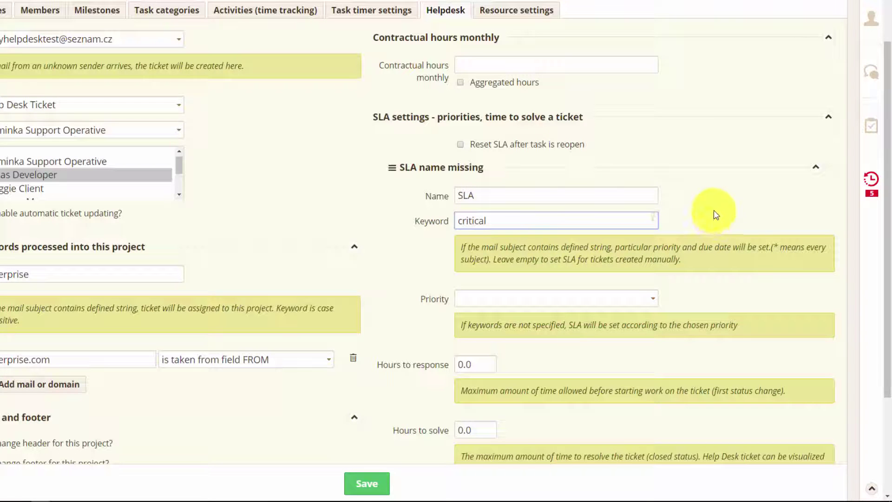
Give the SLA Critical priority, 2.0 hours to response and 4.0 hours to solve
{"action": "scroll", "coordinate": [716, 211], "scroll_direction": "down", "scroll_amount": 1}
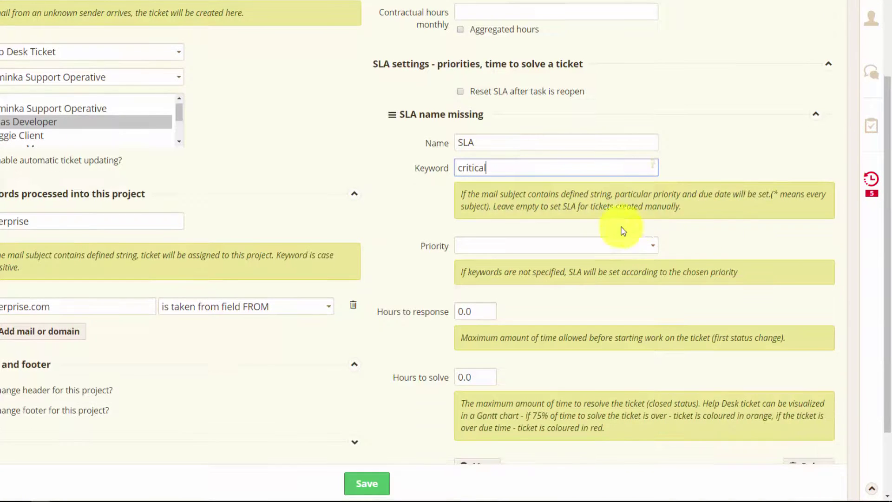
{"action": "left_click", "coordinate": [646, 244]}
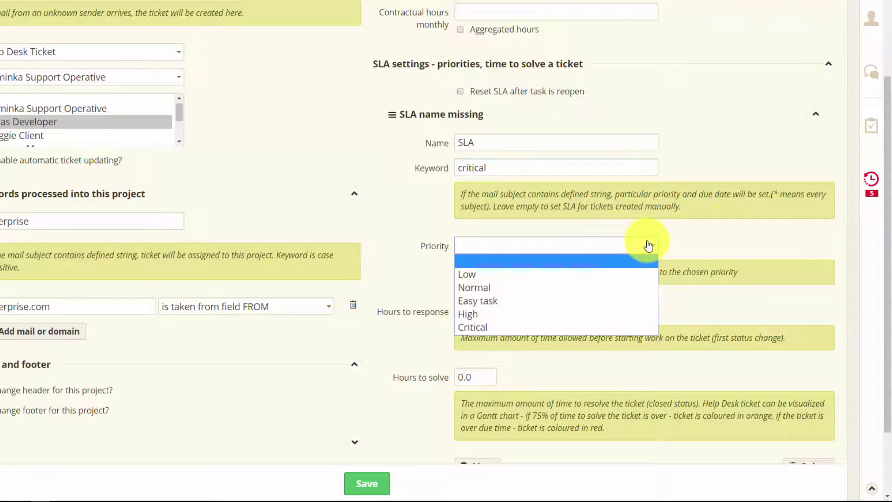
{"action": "left_click", "coordinate": [479, 327]}
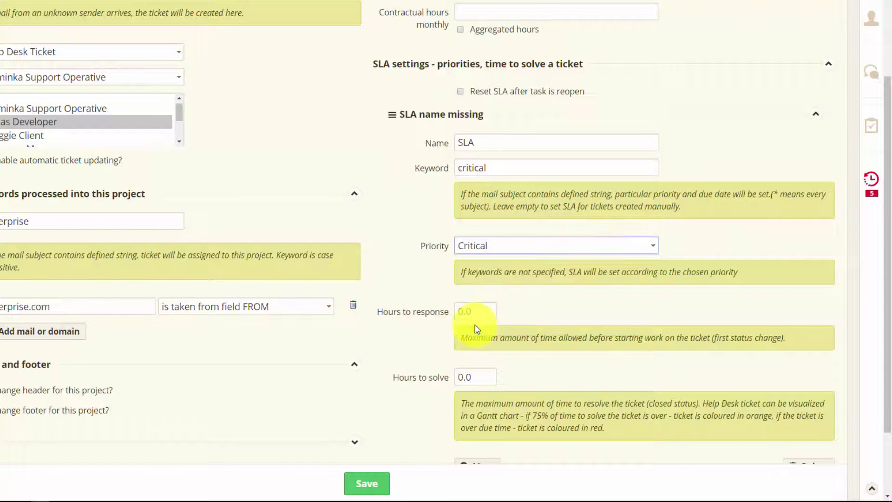
{"action": "scroll", "coordinate": [510, 352], "scroll_direction": "down", "scroll_amount": 1}
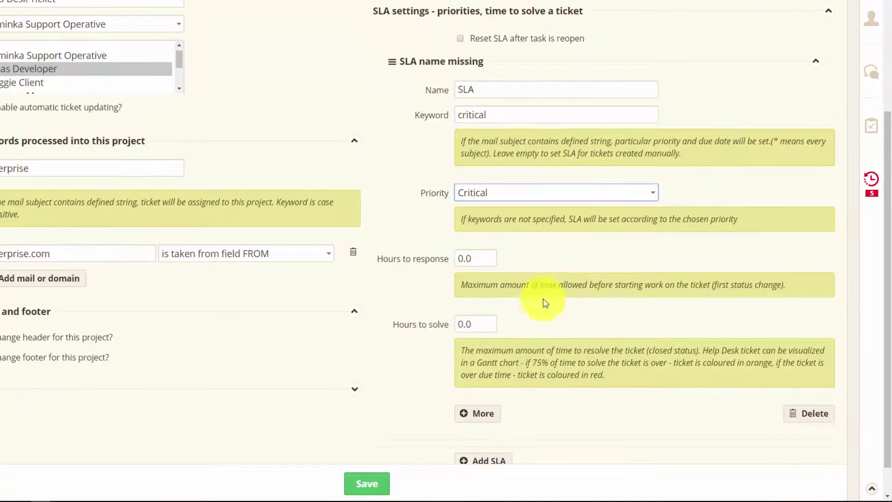
{"action": "double_click", "coordinate": [460, 259]}
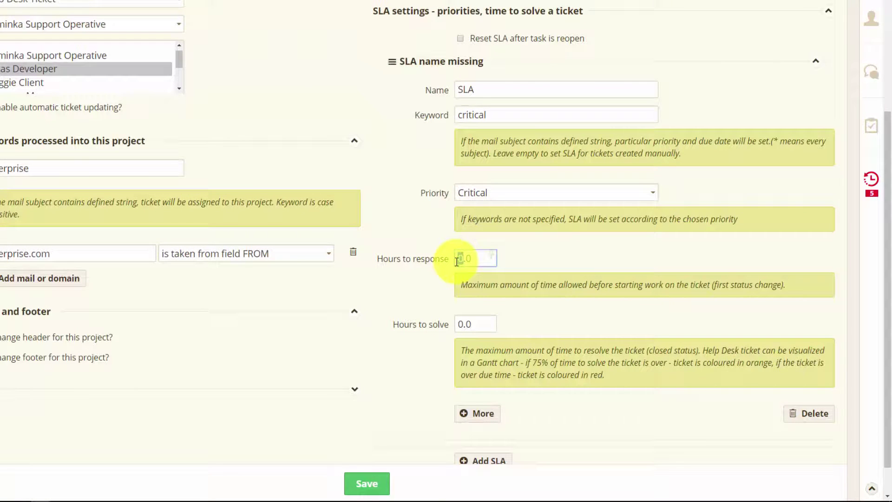
{"action": "left_click", "coordinate": [461, 325]}
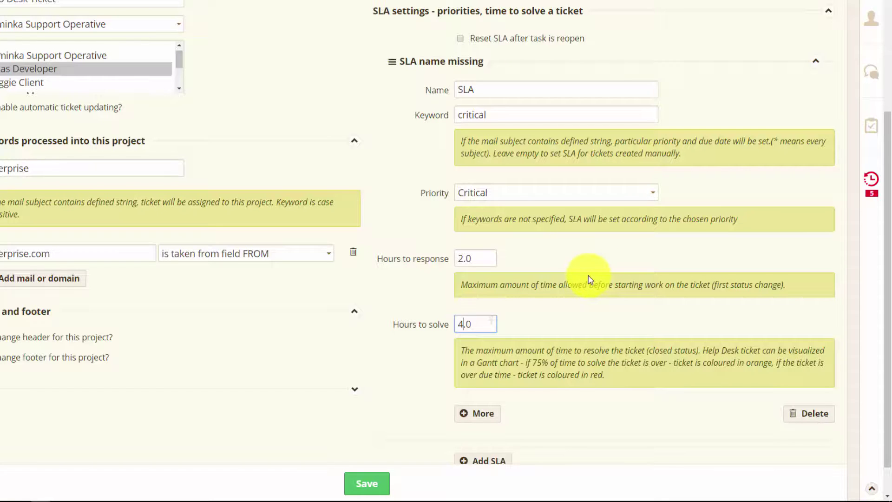
In the extra SLA options, set working hours from 09:00 to 17:30
{"action": "scroll", "coordinate": [588, 279], "scroll_direction": "down", "scroll_amount": 1}
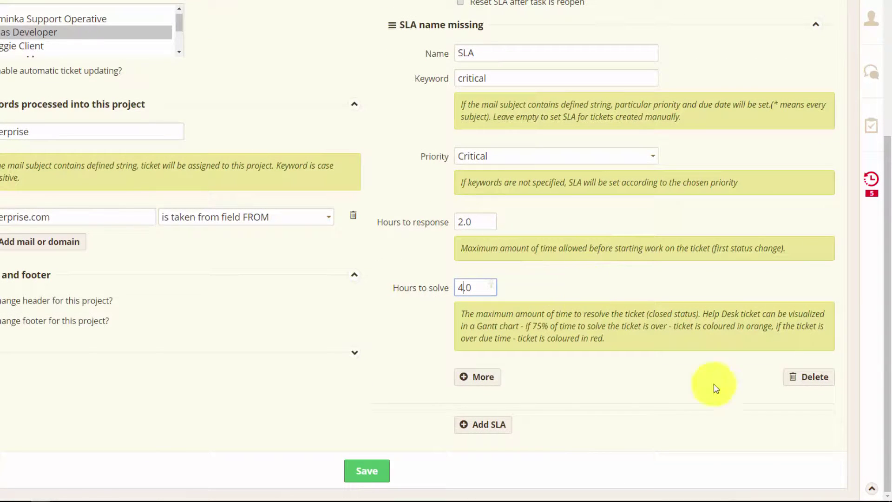
{"action": "left_click", "coordinate": [475, 376]}
{"action": "scroll", "coordinate": [733, 359], "scroll_direction": "down", "scroll_amount": 1}
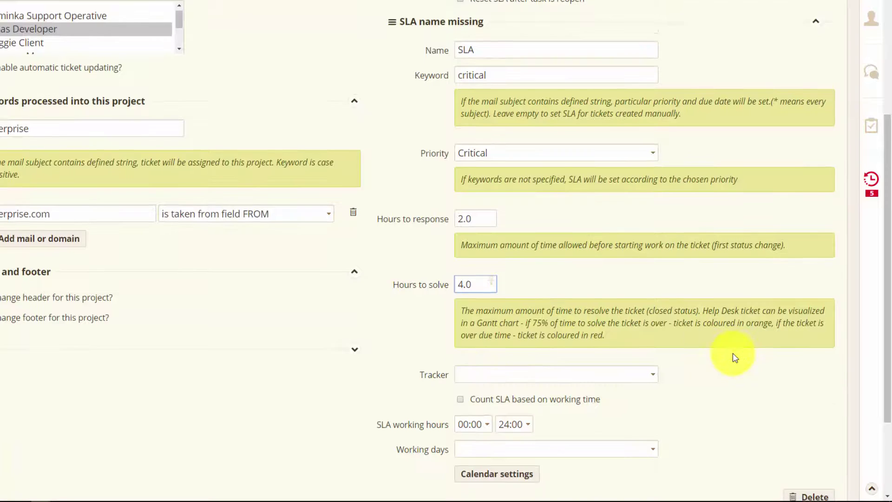
{"action": "scroll", "coordinate": [734, 356], "scroll_direction": "down", "scroll_amount": 1}
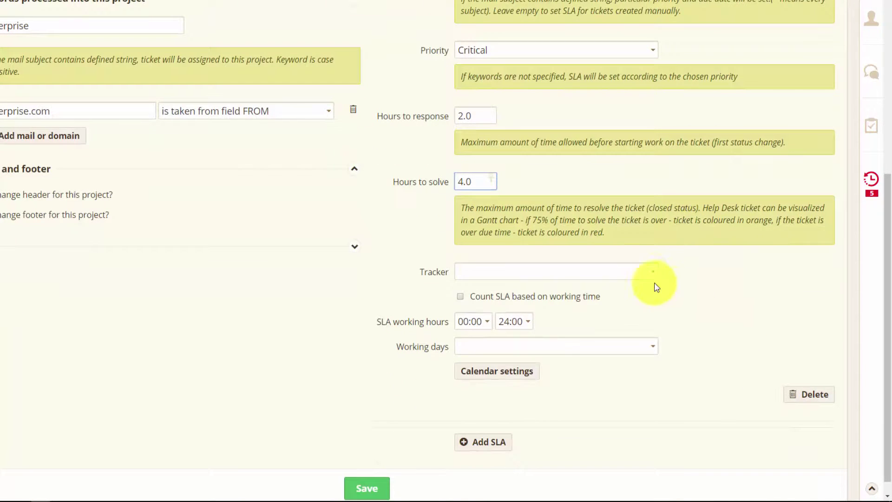
{"action": "left_click", "coordinate": [649, 274]}
{"action": "left_click", "coordinate": [706, 270]}
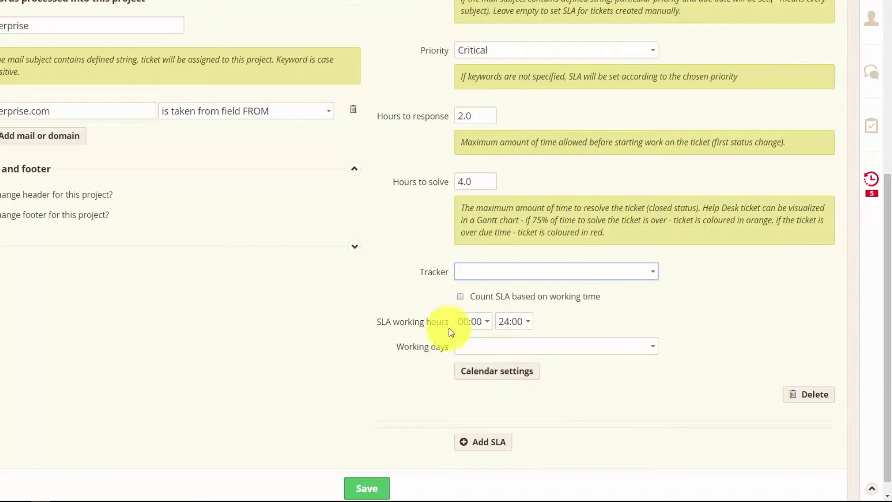
{"action": "left_click", "coordinate": [468, 327]}
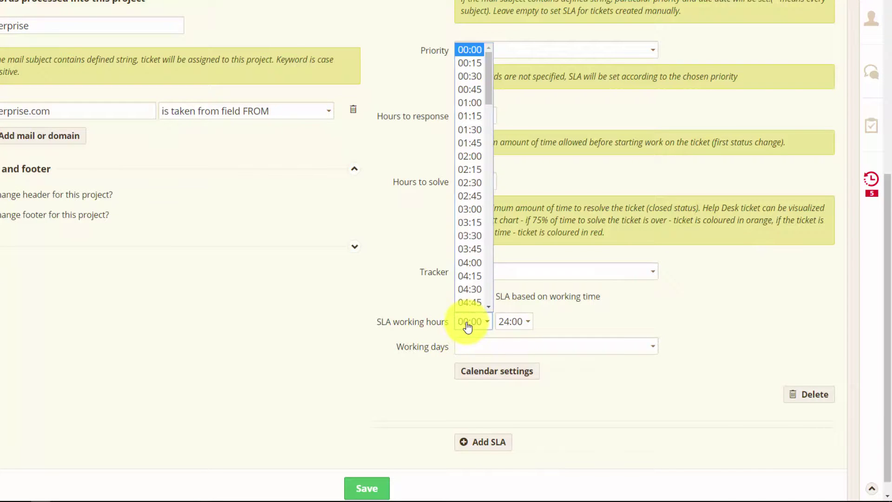
{"action": "scroll", "coordinate": [465, 289], "scroll_direction": "down", "scroll_amount": 7}
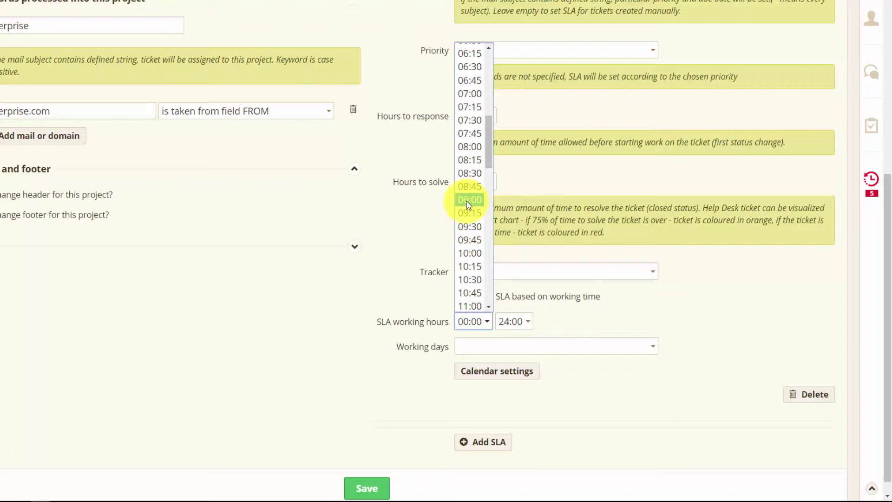
{"action": "left_click", "coordinate": [468, 203]}
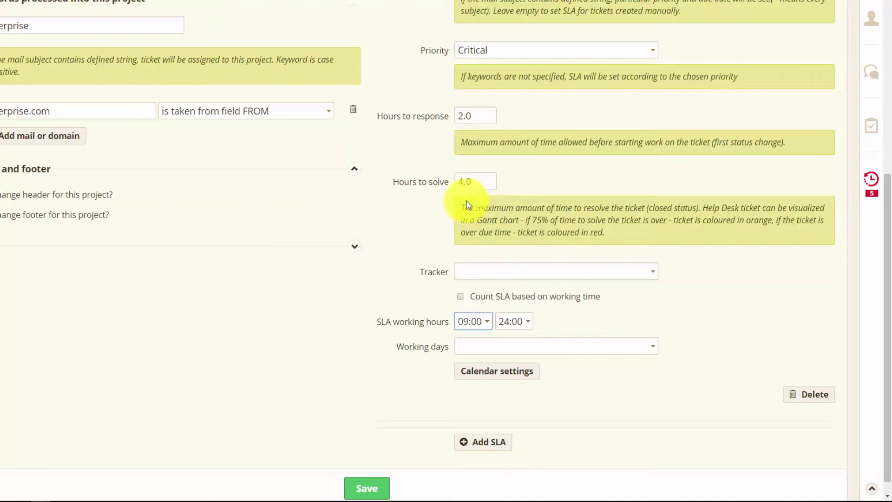
{"action": "left_click", "coordinate": [530, 325]}
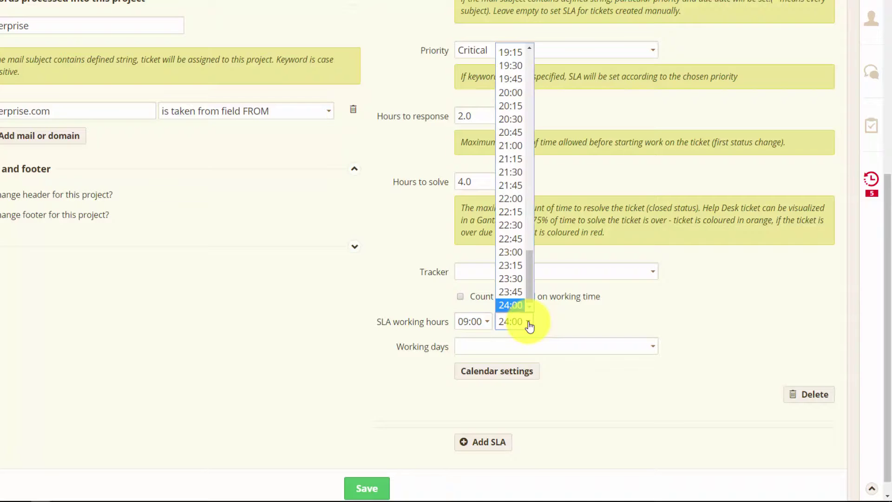
{"action": "scroll", "coordinate": [516, 277], "scroll_direction": "up", "scroll_amount": 5}
{"action": "scroll", "coordinate": [516, 277], "scroll_direction": "up", "scroll_amount": 1}
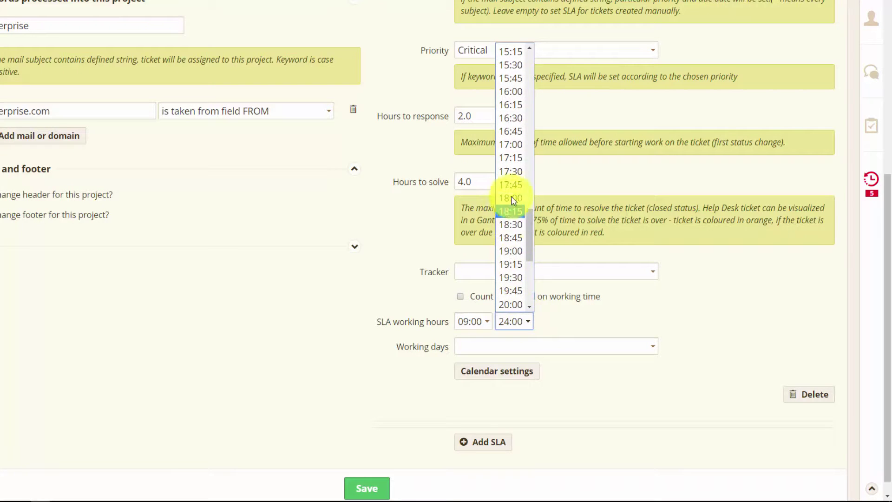
{"action": "left_click", "coordinate": [511, 171]}
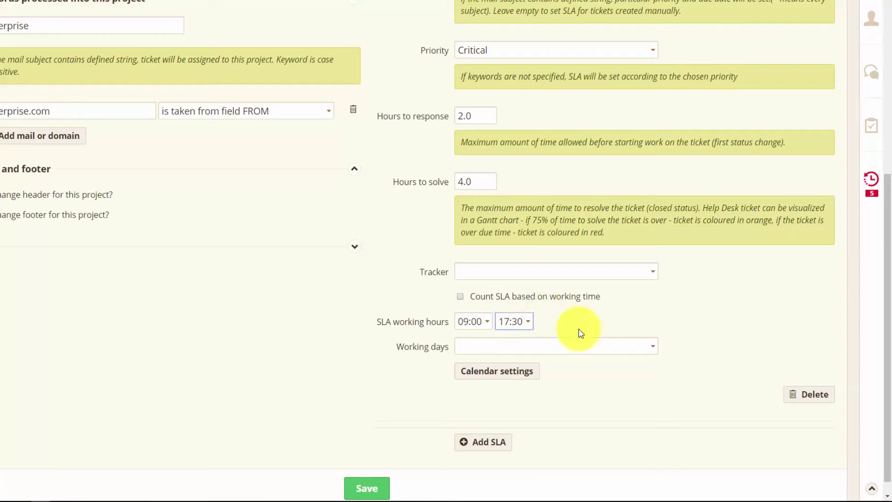
Leave the working-day calendar unchanged and save the Helpdesk settings
{"action": "left_click", "coordinate": [648, 347]}
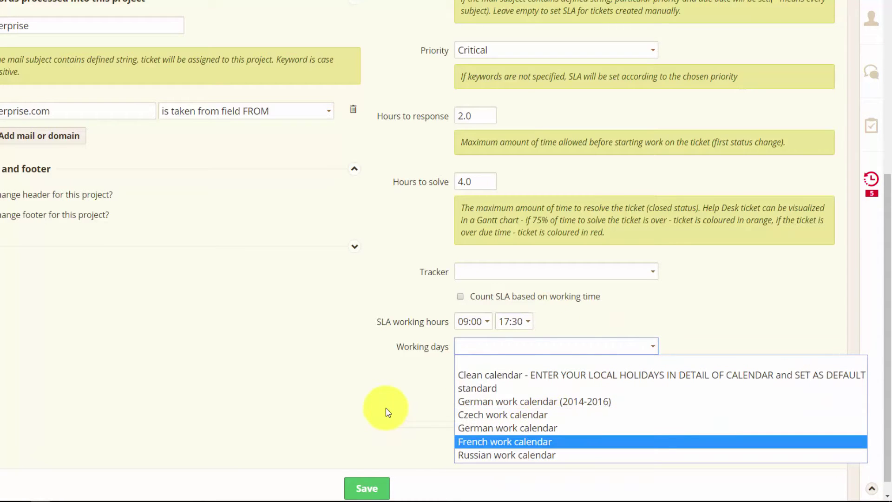
{"action": "left_click", "coordinate": [371, 403]}
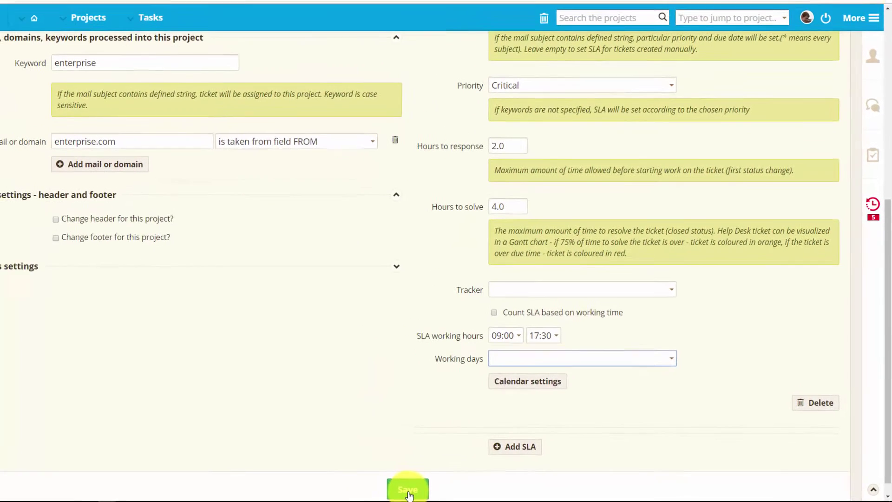
{"action": "left_click", "coordinate": [374, 488]}
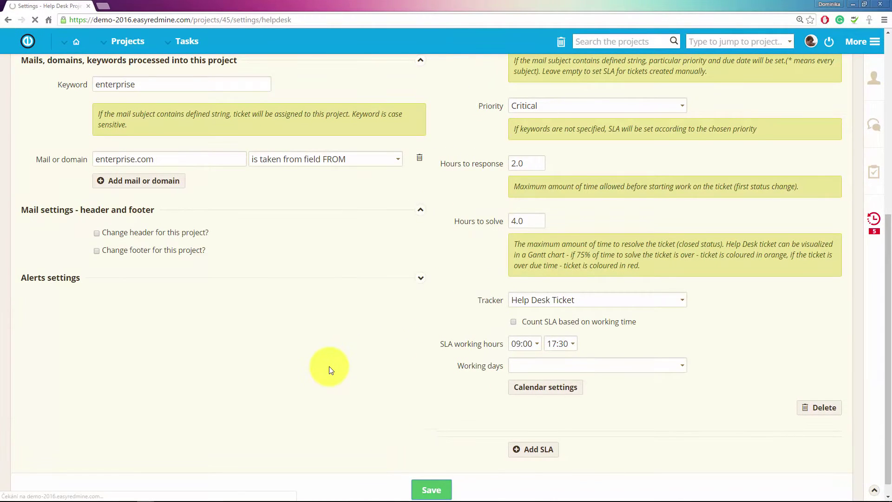